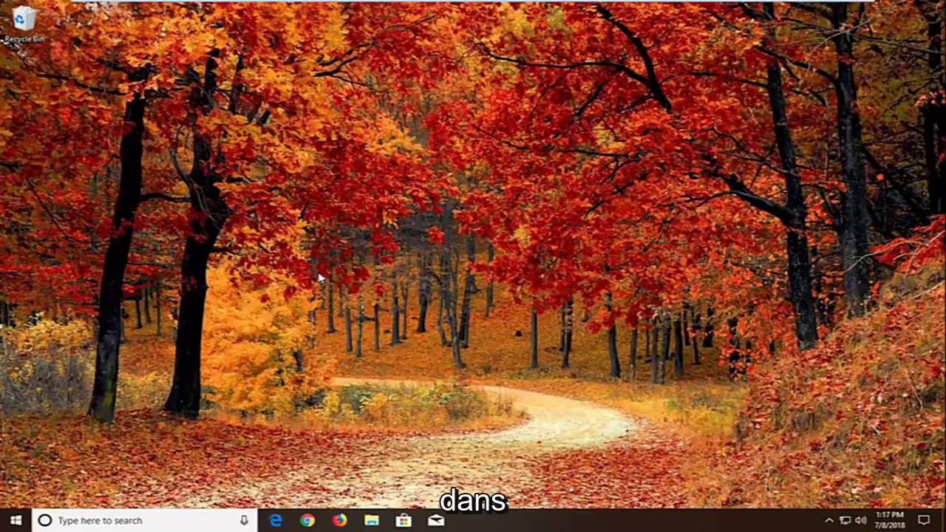
# Launch the Services console from a Start menu search for 'services'
pyautogui.click(14, 520)
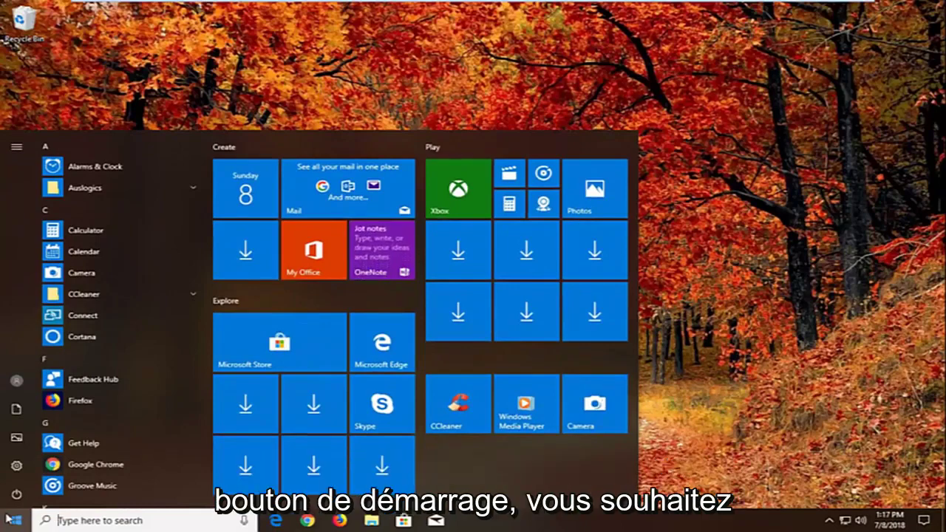
pyautogui.write('serv')
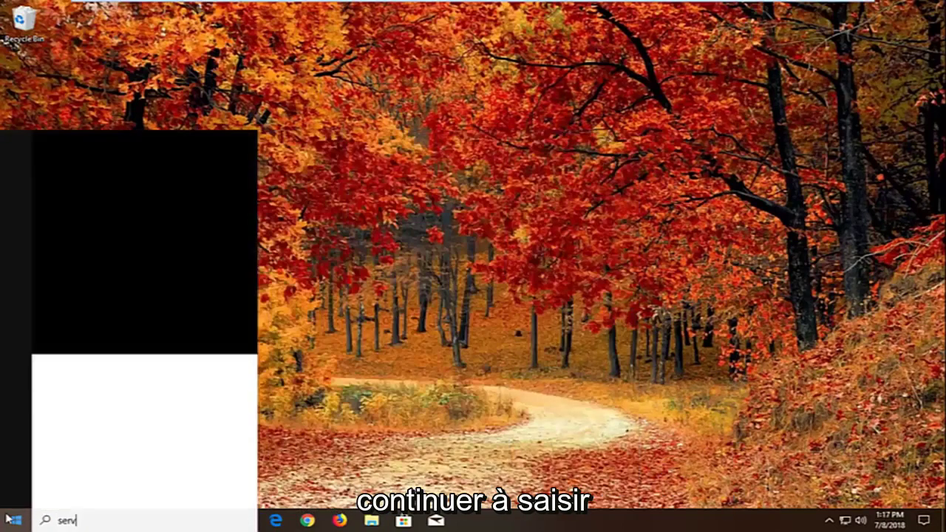
pyautogui.write('ices')
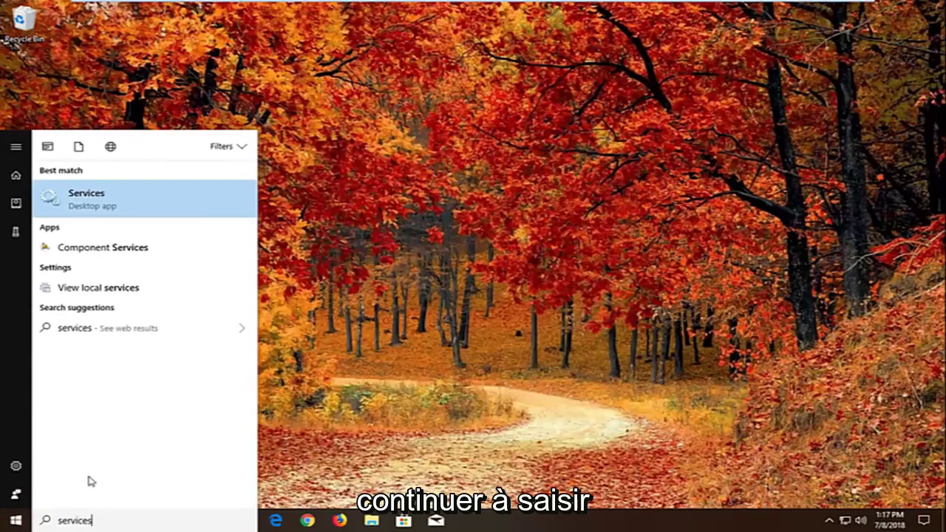
pyautogui.click(90, 206)
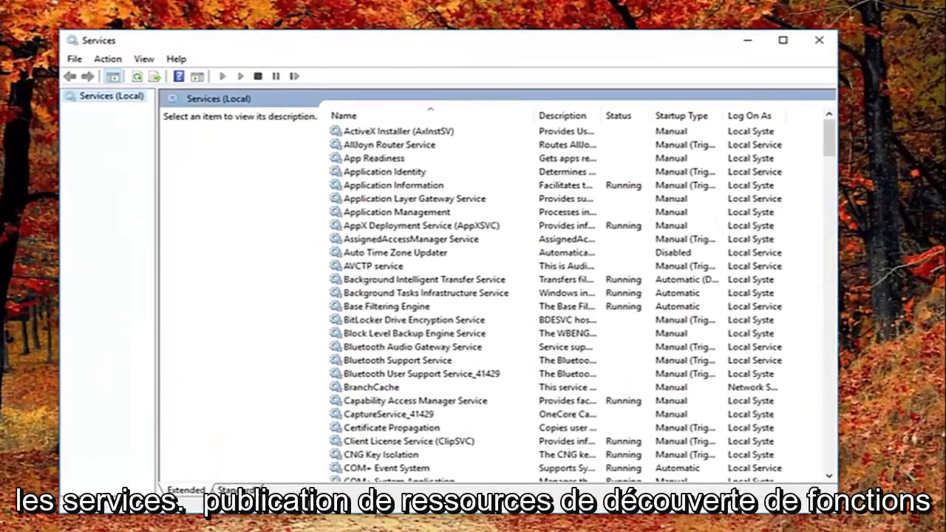
# Scroll the services list and select Function Discovery Resource Publication
pyautogui.click(422, 306)
pyautogui.scroll(-8, 422, 327)
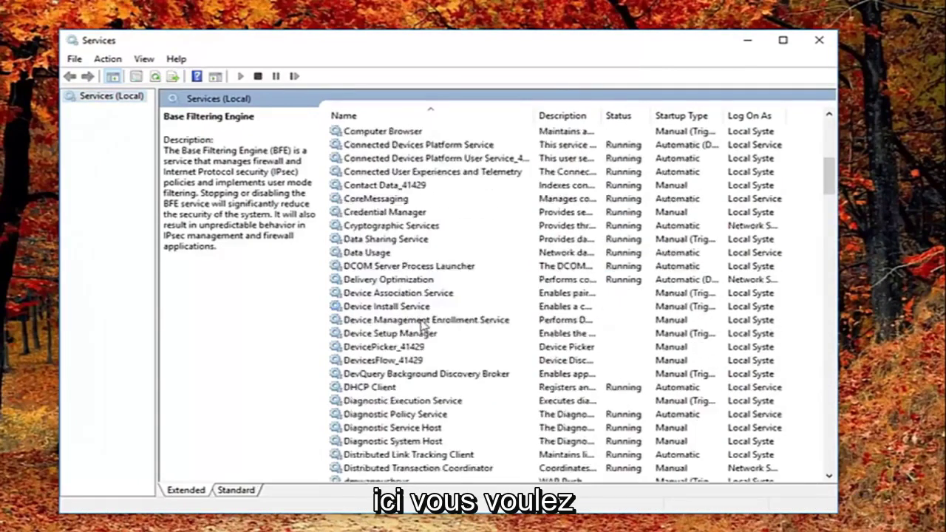
pyautogui.scroll(-1, 399, 348)
pyautogui.scroll(-6, 393, 357)
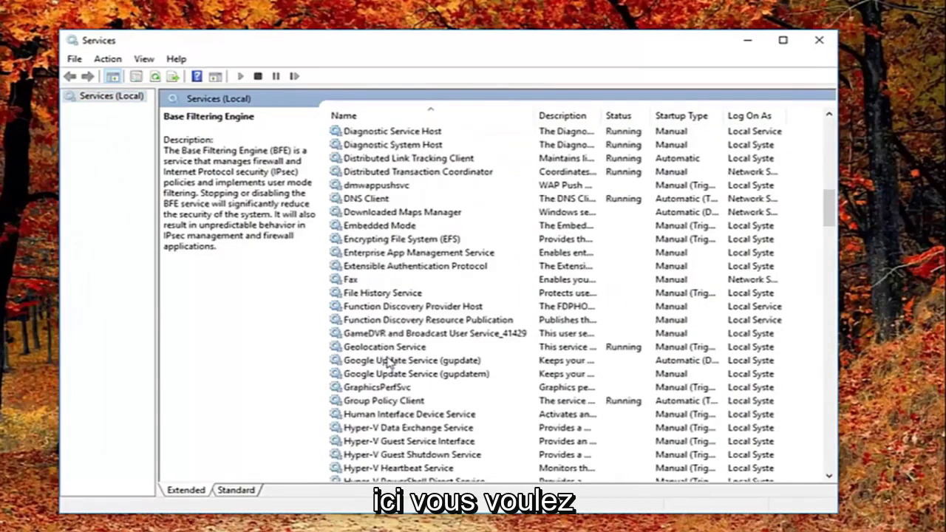
pyautogui.click(366, 319)
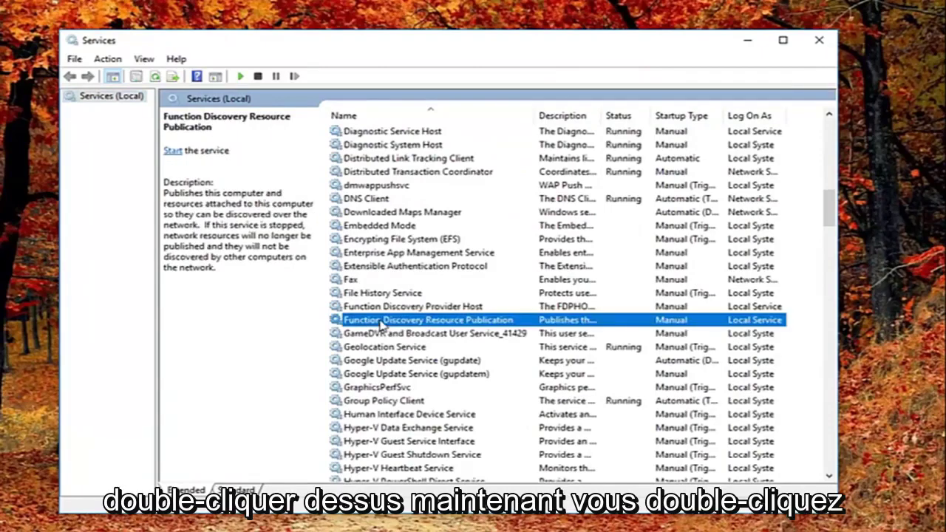
# Set Function Discovery Resource Publication's startup type to Automatic (Delayed Start) and save it
pyautogui.doubleClick(381, 323)
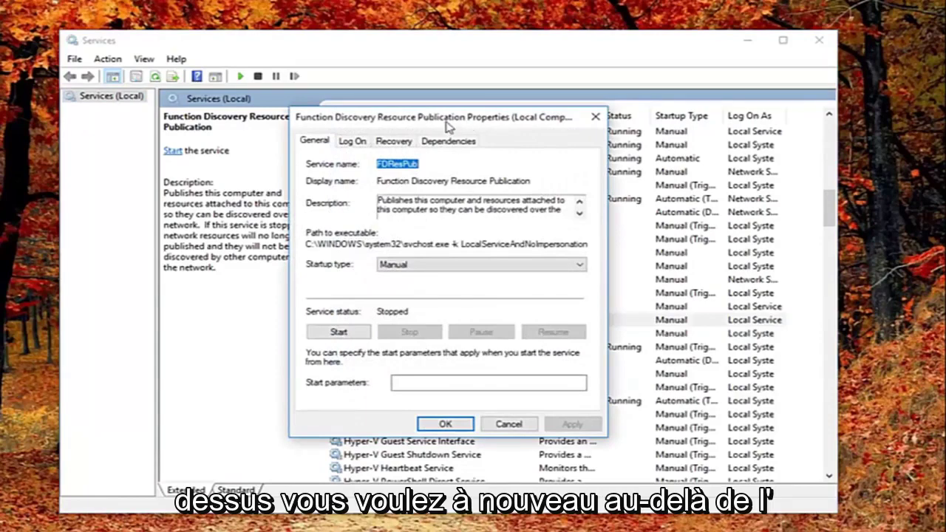
pyautogui.moveTo(447, 127); pyautogui.dragTo(551, 116)
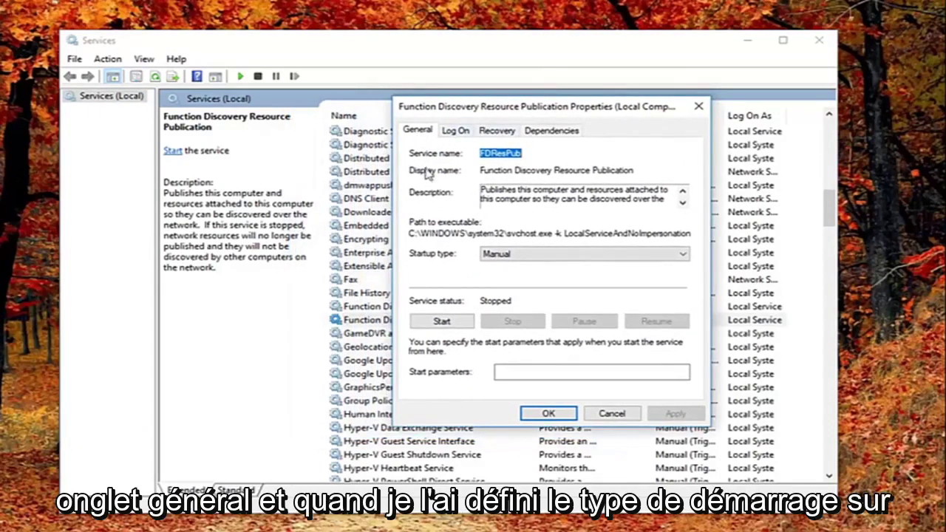
pyautogui.click(530, 254)
pyautogui.click(522, 266)
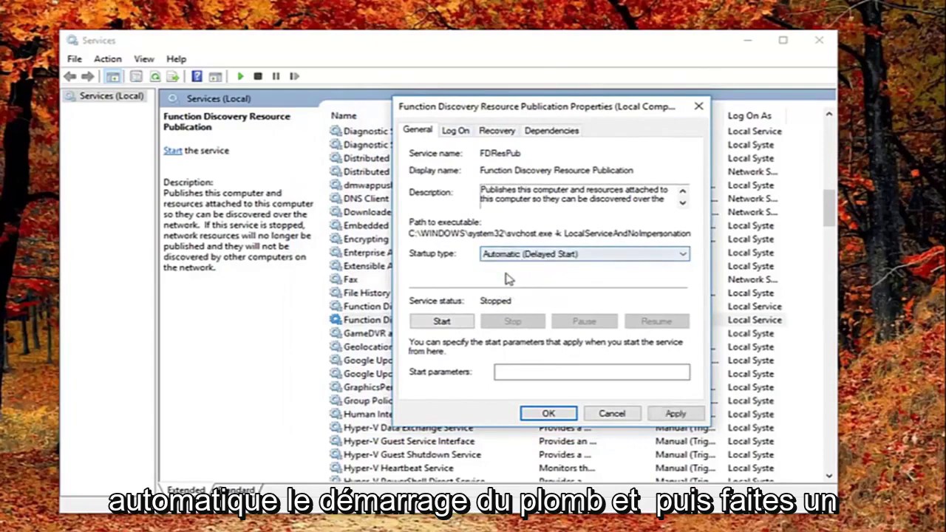
pyautogui.click(675, 413)
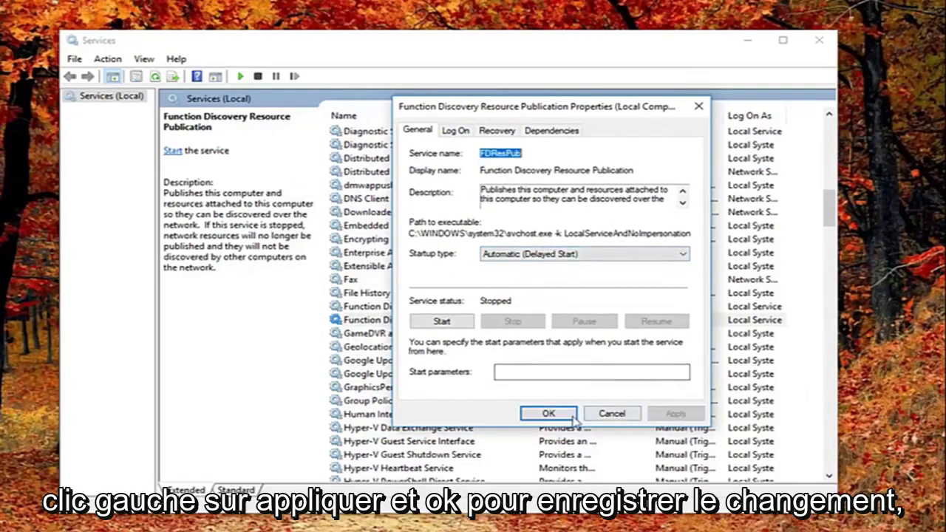
pyautogui.click(548, 413)
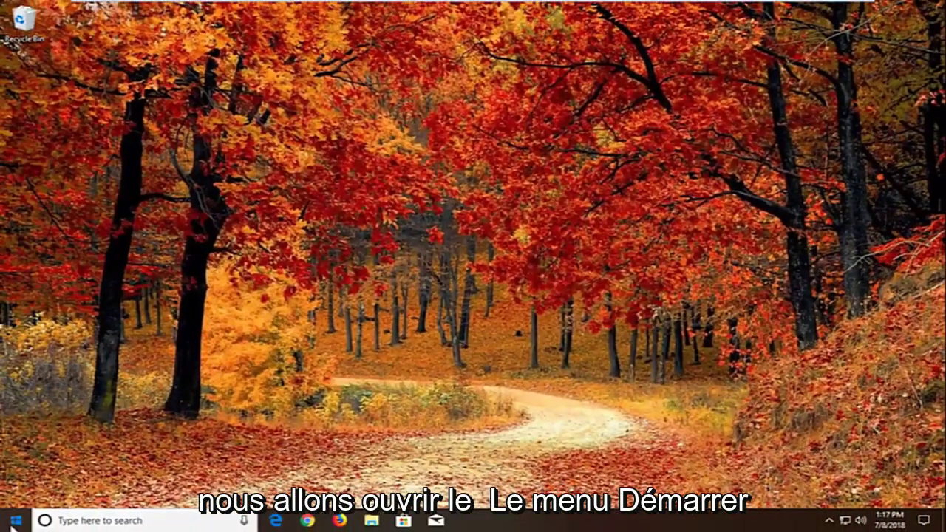
# Search the Start menu for 'windows update'
pyautogui.click(12, 526)
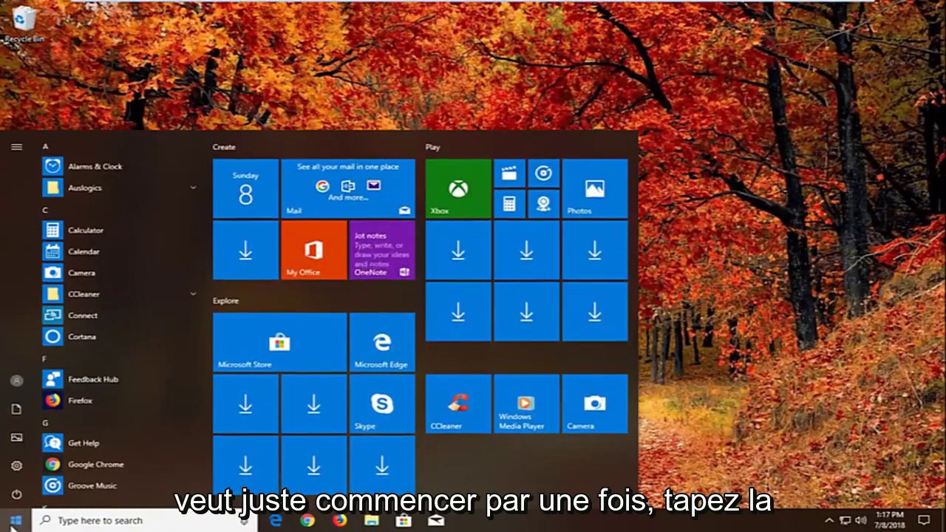
pyautogui.write('windows u')
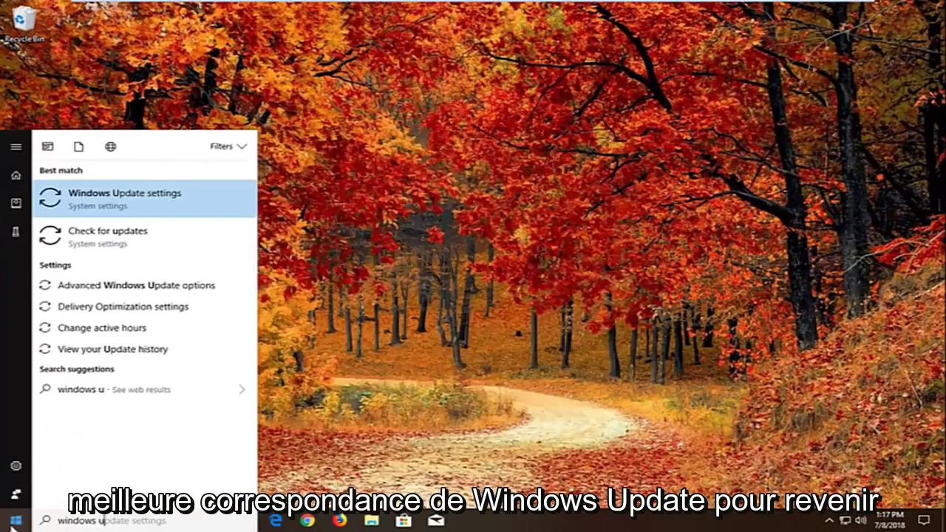
pyautogui.write('pdate')
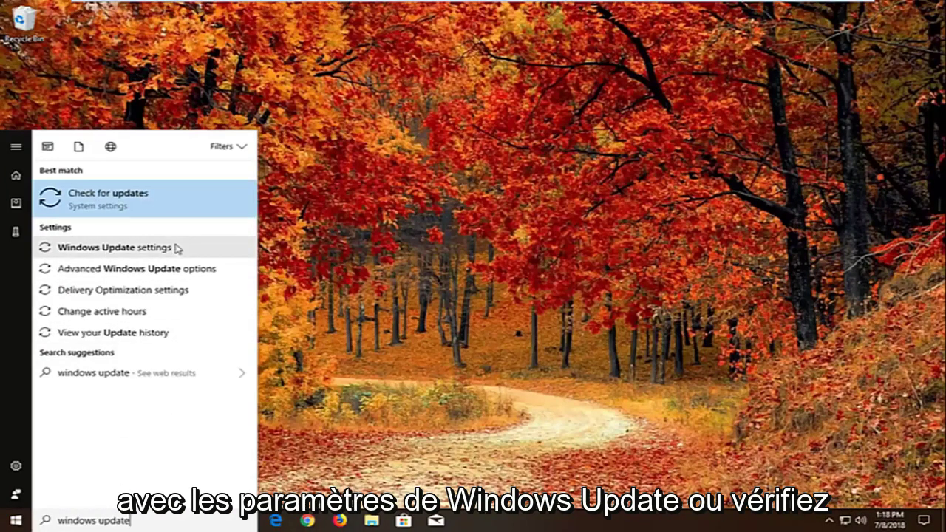
# Open Windows Update's Advanced options and scroll to the Delivery Optimization link
pyautogui.click(124, 249)
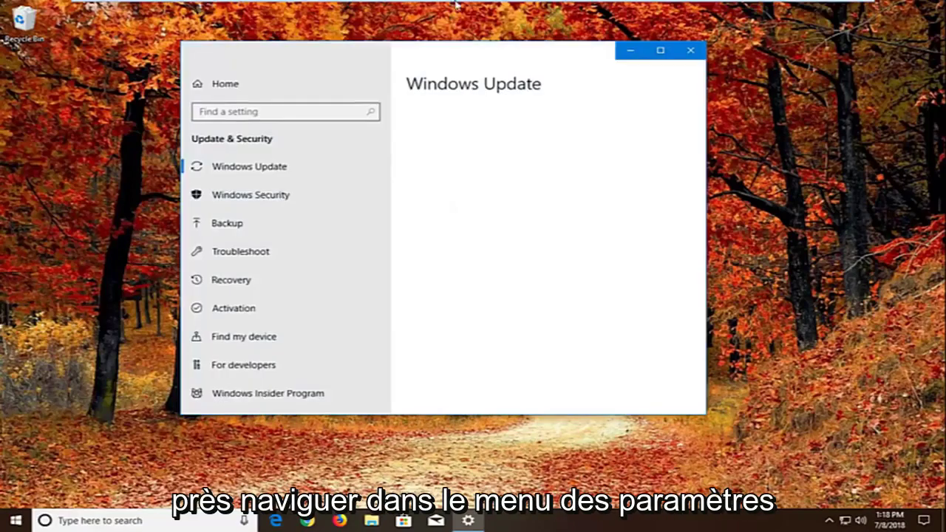
pyautogui.moveTo(392, 59); pyautogui.dragTo(471, 72)
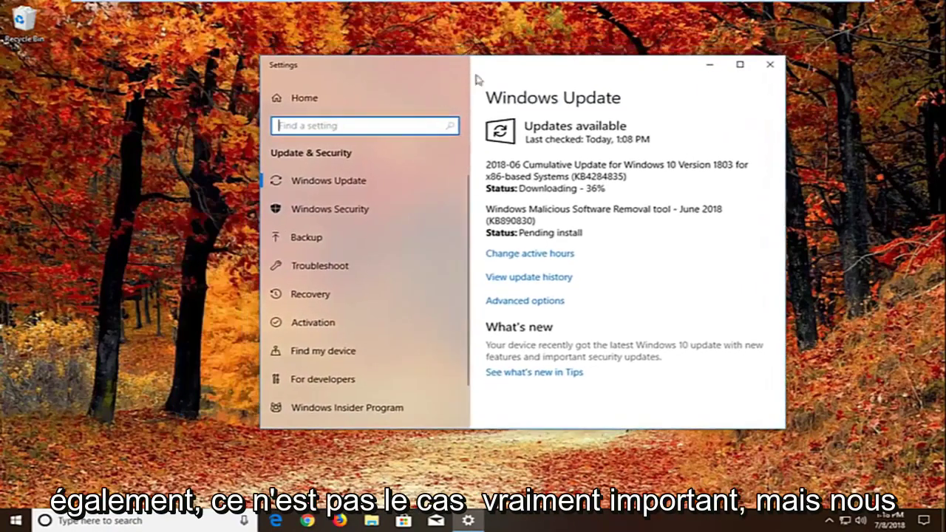
pyautogui.click(527, 300)
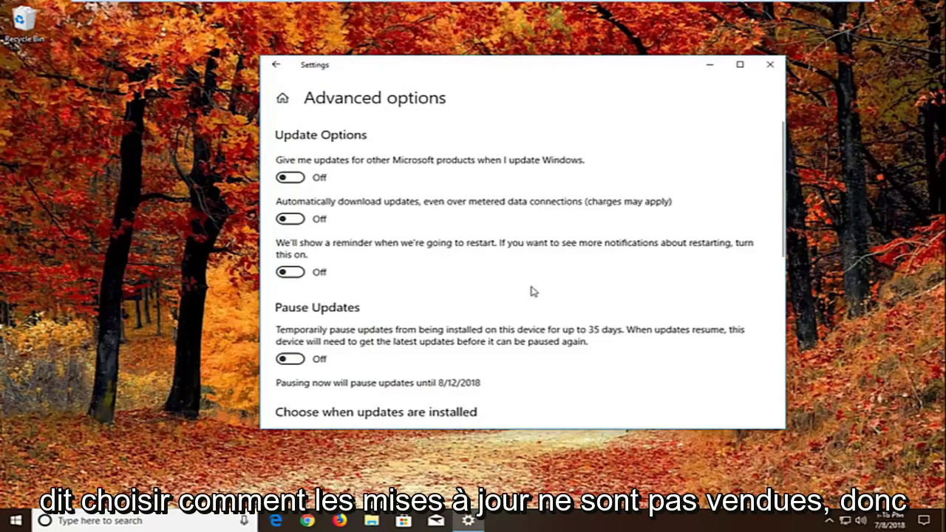
pyautogui.scroll(-2, 518, 288)
pyautogui.scroll(-3, 473, 285)
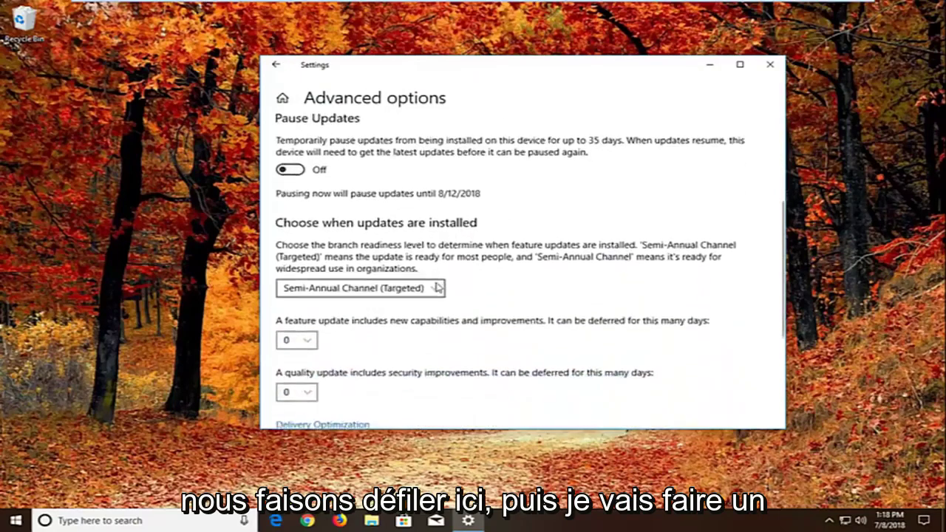
pyautogui.scroll(-2, 436, 288)
pyautogui.scroll(1, 422, 290)
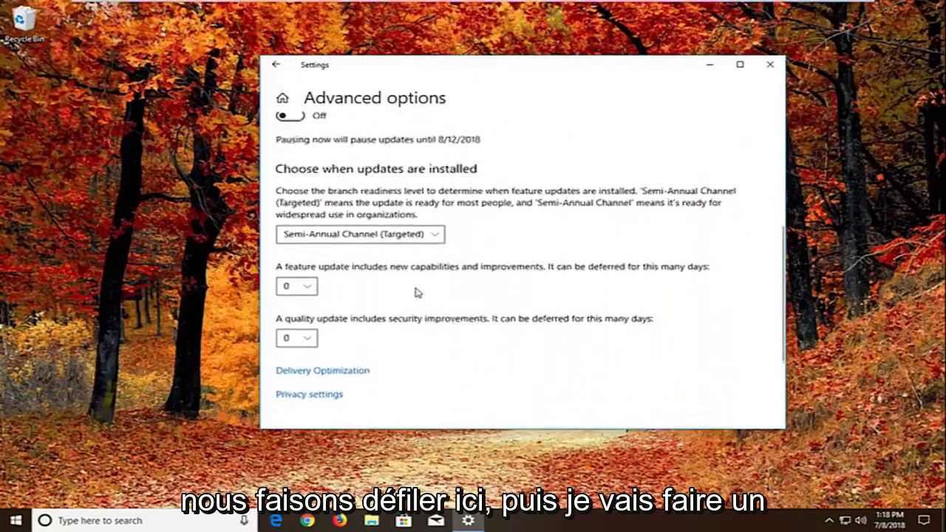
# Turn off 'Allow downloads from other PCs' in Delivery Optimization and close Settings
pyautogui.click(317, 378)
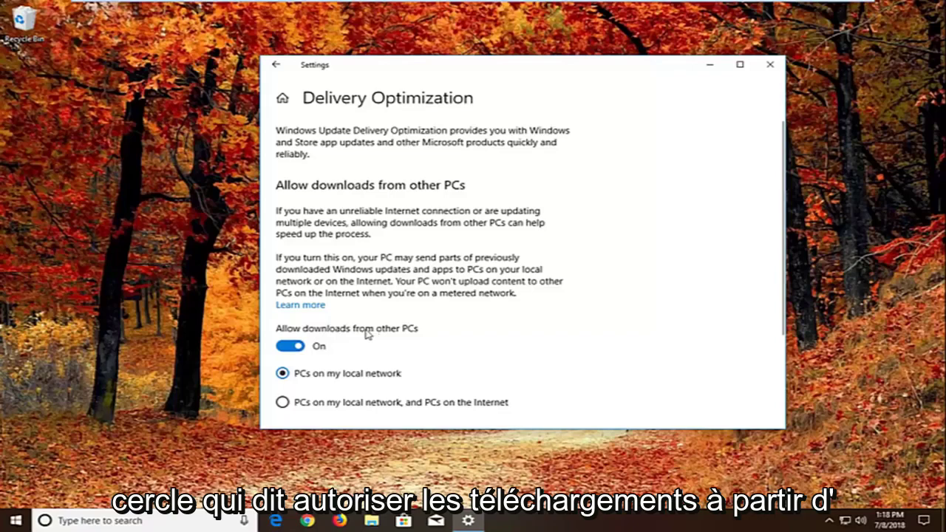
pyautogui.click(290, 348)
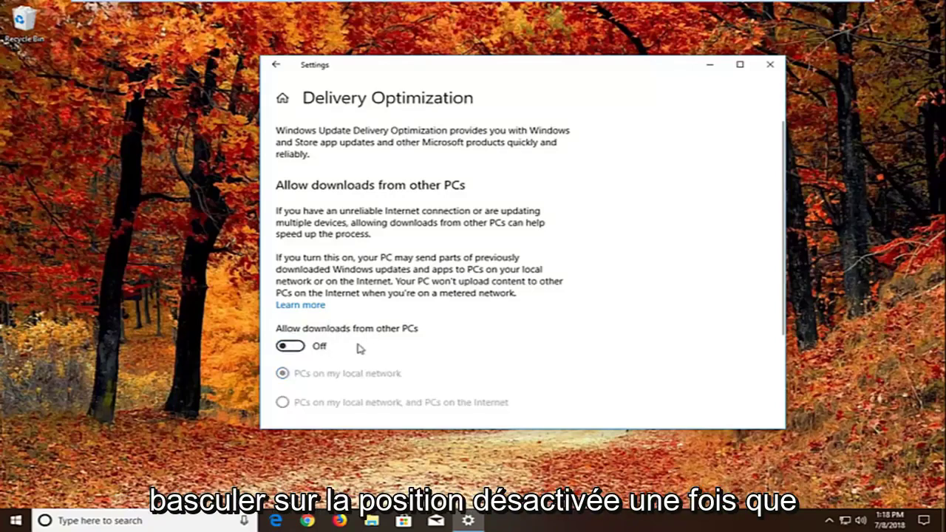
pyautogui.click(770, 64)
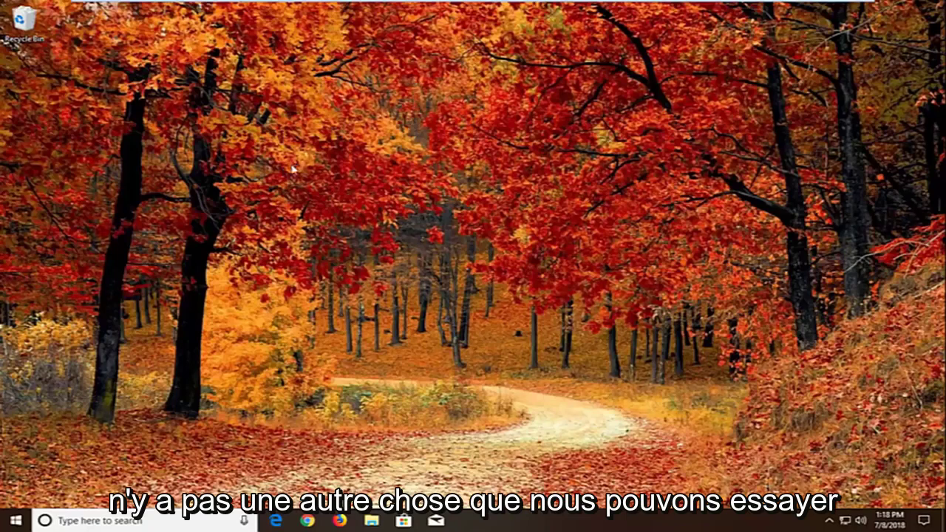
# Search the Start menu for 'troubleshoot'
pyautogui.click(17, 520)
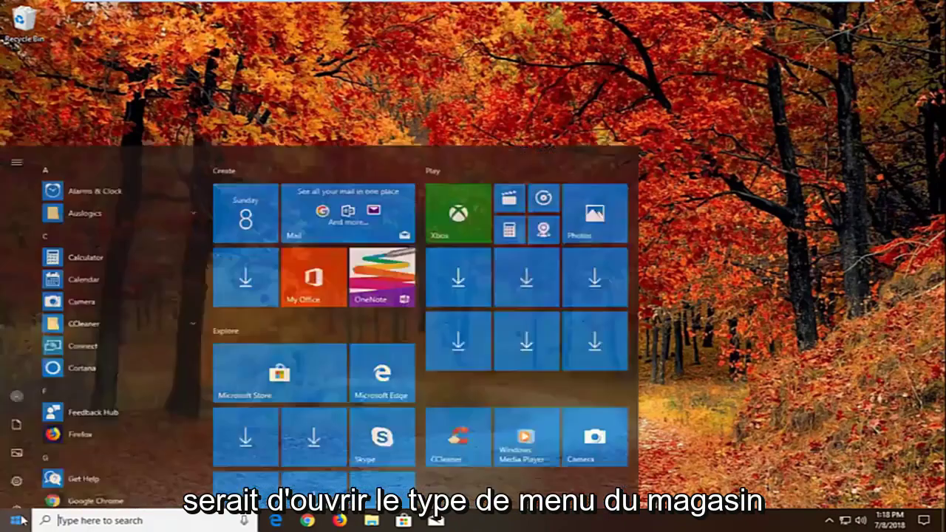
pyautogui.write('terou')
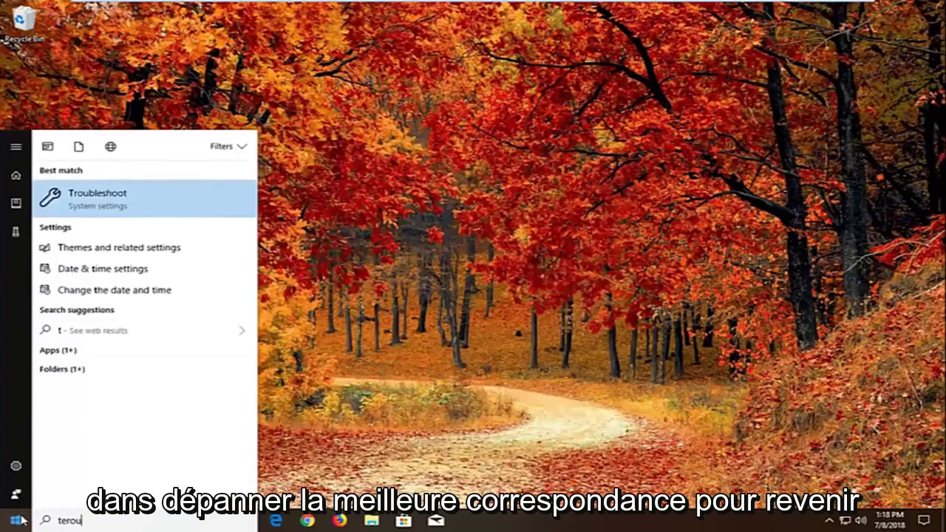
pyautogui.write('blesh')
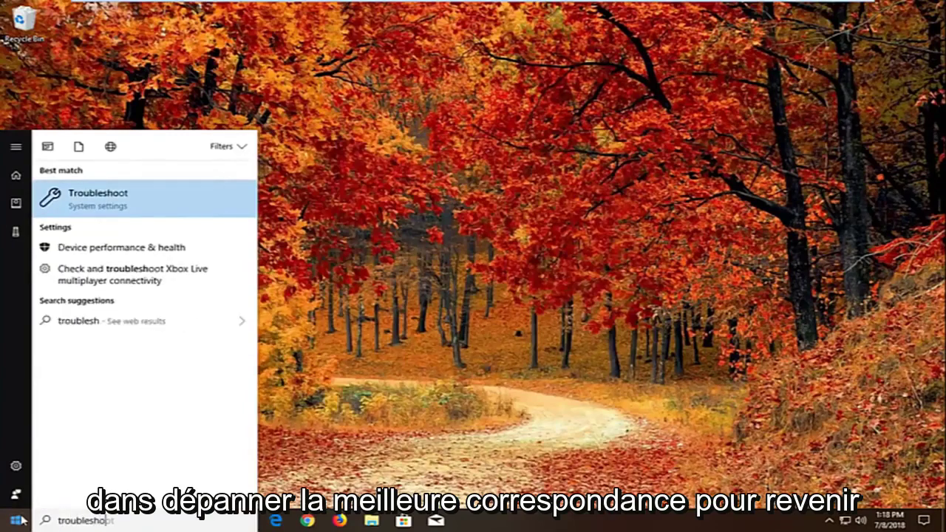
pyautogui.write('oot')
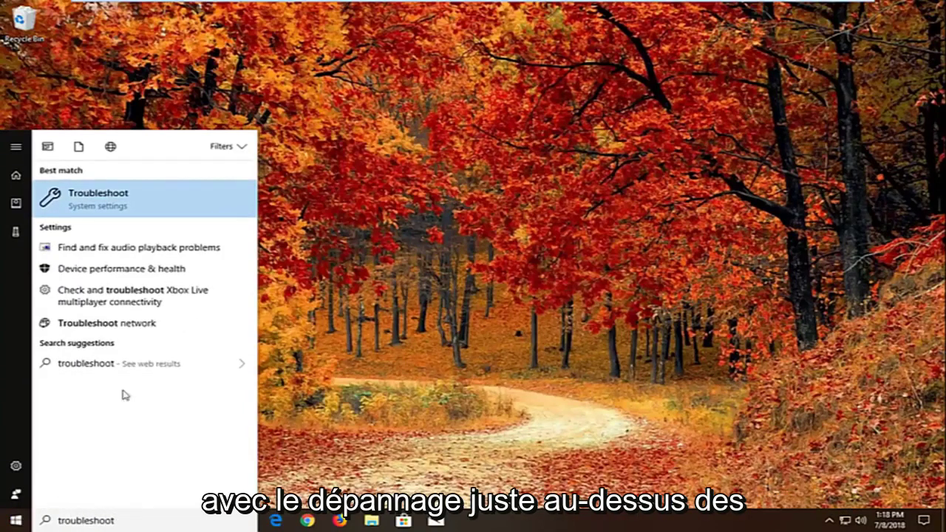
# Open the Troubleshoot page and expand the Windows Store Apps entry near the bottom
pyautogui.click(112, 200)
pyautogui.moveTo(523, 73); pyautogui.dragTo(522, 84)
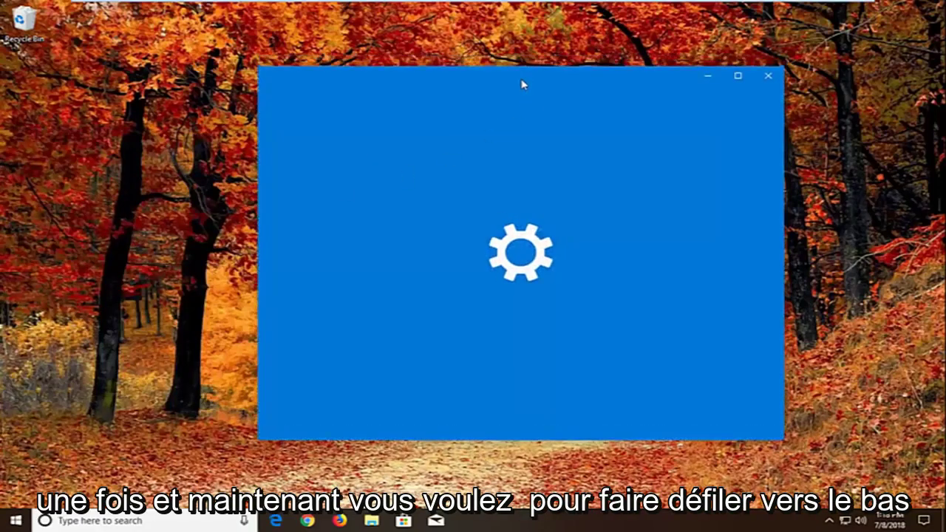
pyautogui.scroll(-3, 643, 251)
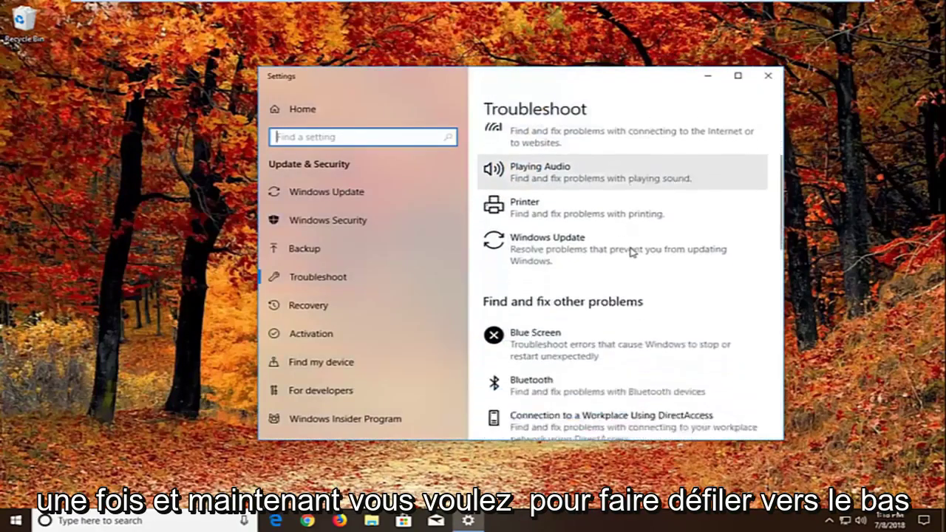
pyautogui.scroll(-1, 619, 253)
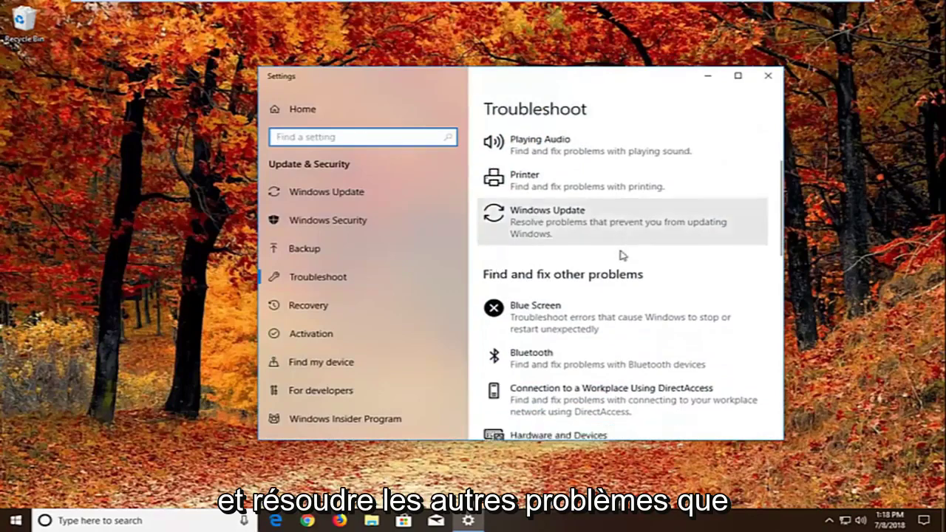
pyautogui.scroll(-3, 619, 253)
pyautogui.scroll(-4, 619, 254)
pyautogui.scroll(-2, 621, 255)
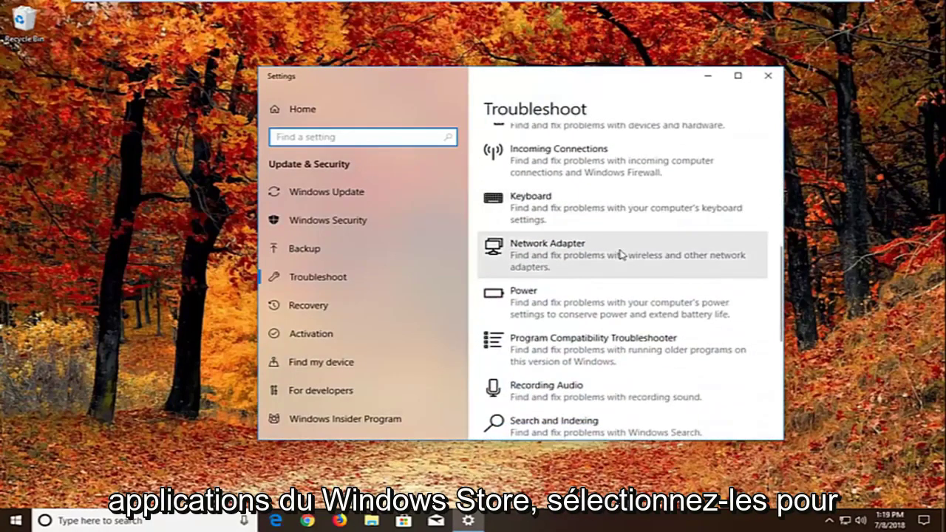
pyautogui.scroll(-3, 619, 254)
pyautogui.scroll(-3, 619, 253)
pyautogui.scroll(-3, 619, 254)
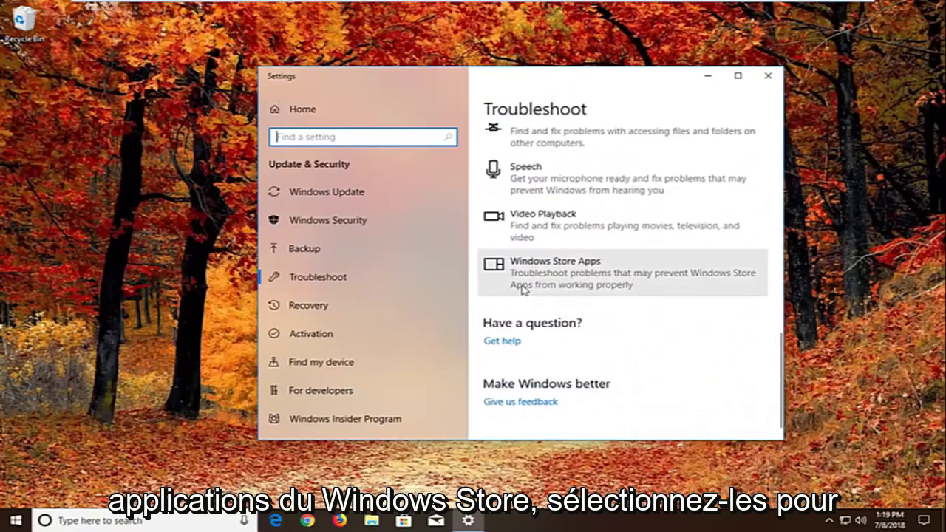
pyautogui.click(544, 281)
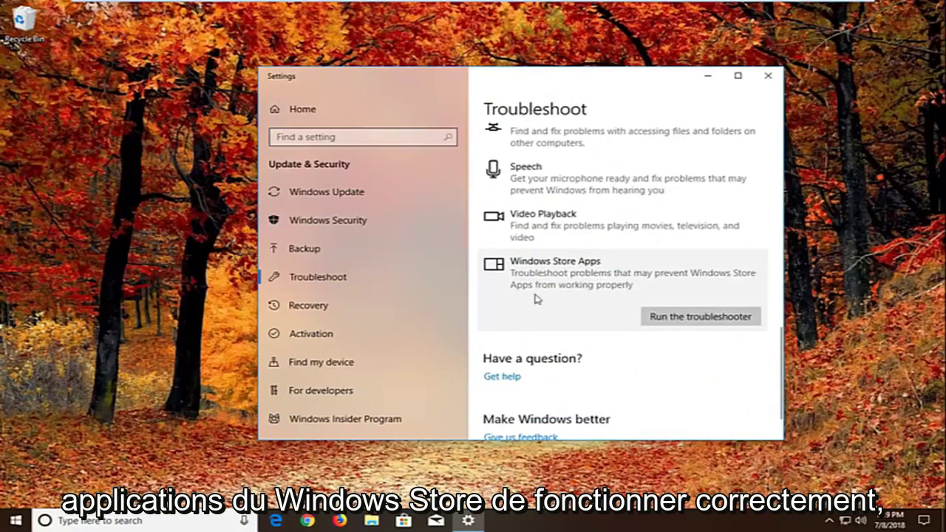
# Run the Windows Store Apps troubleshooter until it suggests a Microsoft account sign-in
pyautogui.click(669, 318)
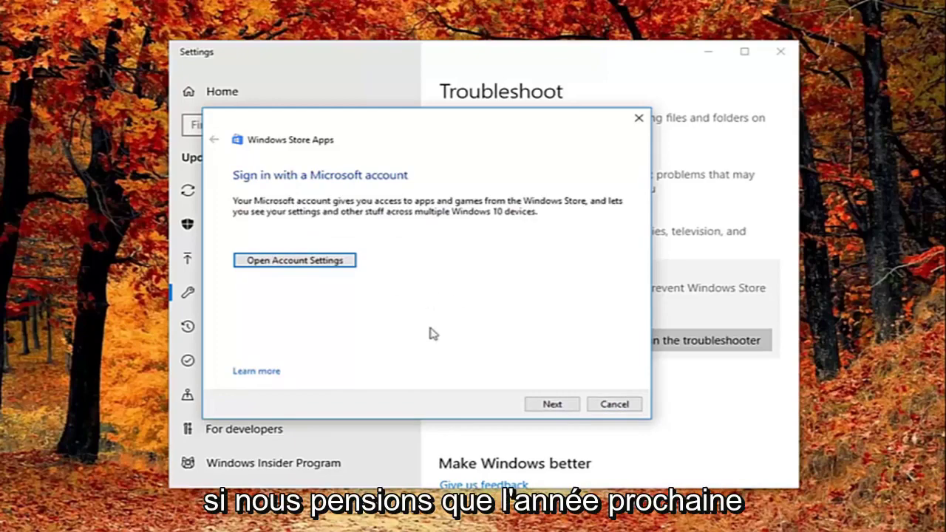
# Skip the sign-in and reset-an-app suggestions, then close the troubleshooter with two issues unfixed
pyautogui.click(536, 406)
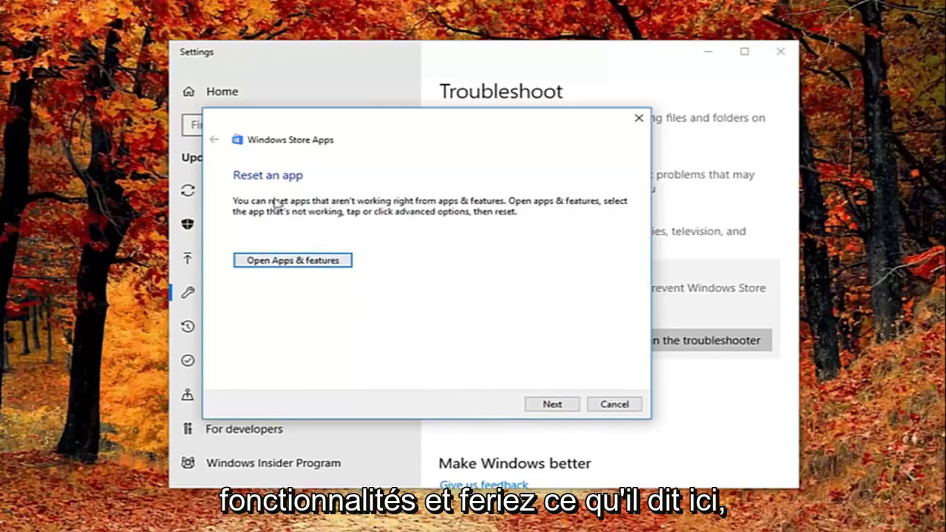
pyautogui.click(554, 405)
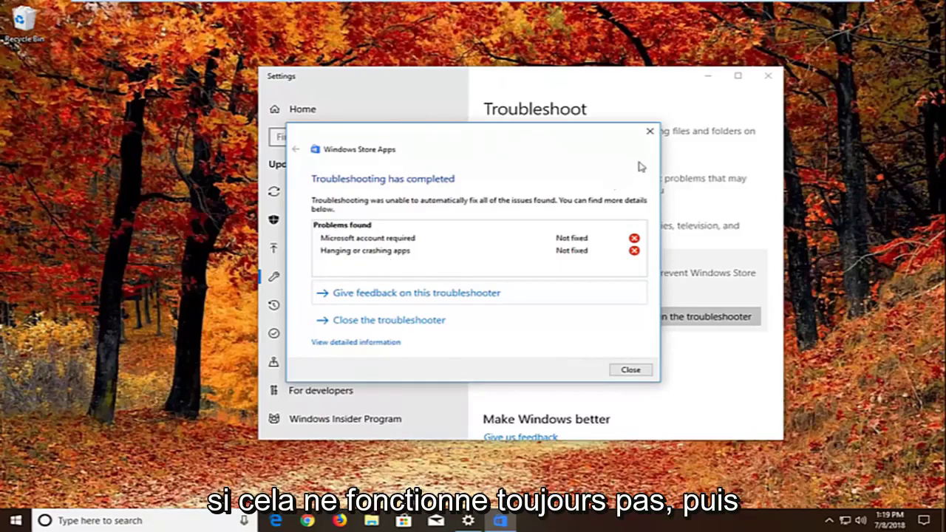
pyautogui.click(642, 372)
# Close Settings and search Start for 'component services'
pyautogui.click(769, 77)
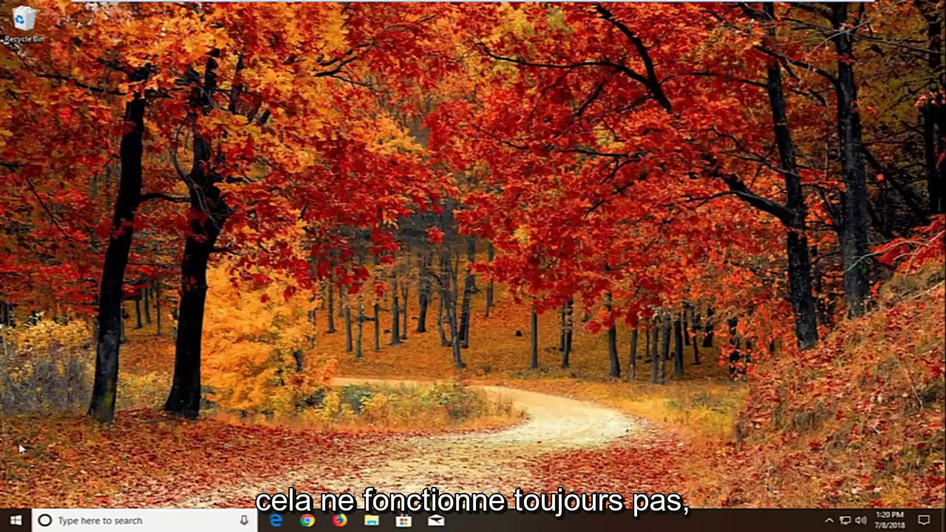
pyautogui.click(15, 521)
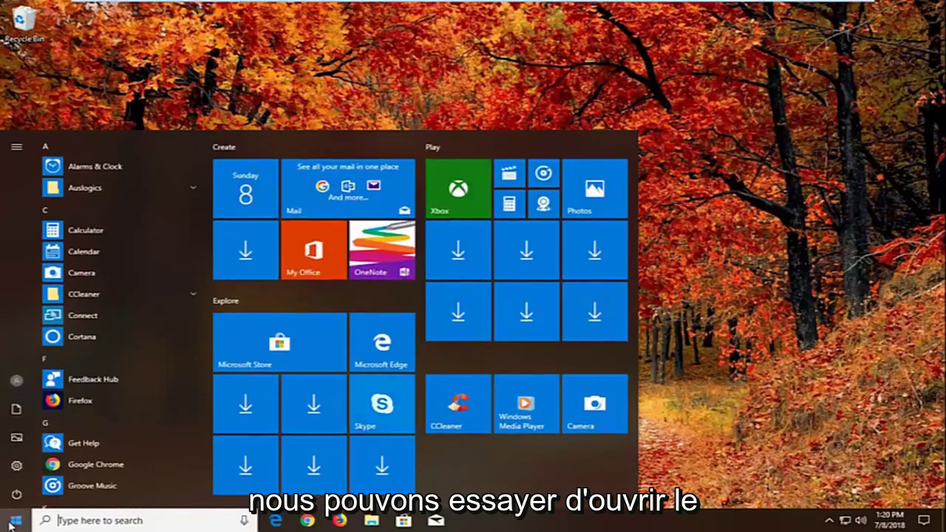
pyautogui.write('co')
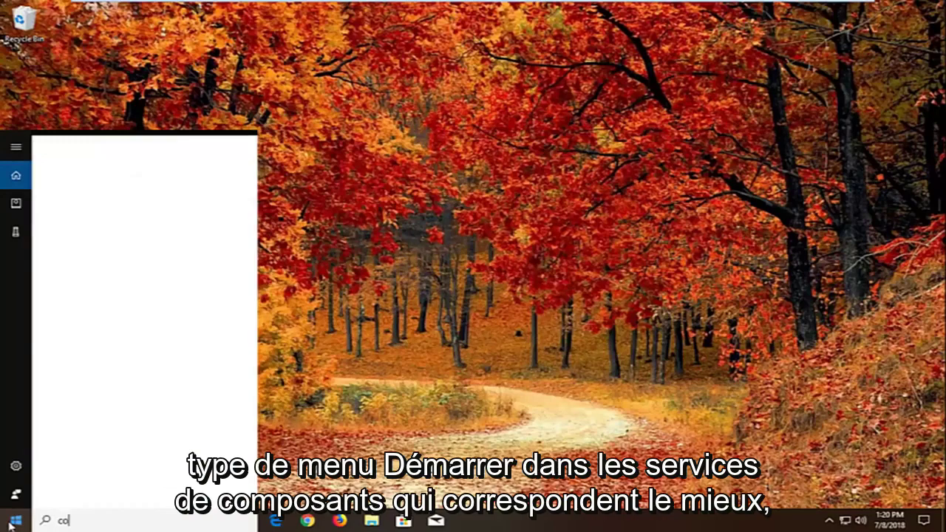
pyautogui.write('mponent servi')
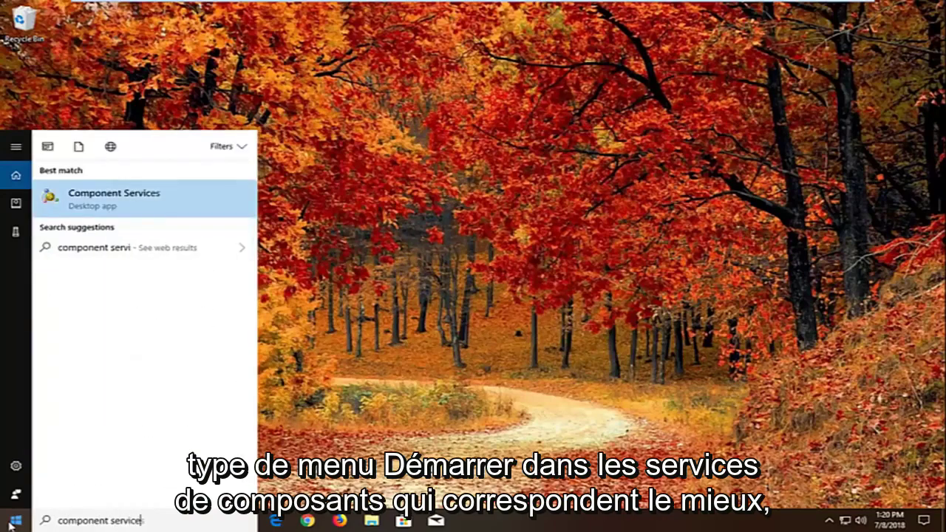
pyautogui.write('ces')
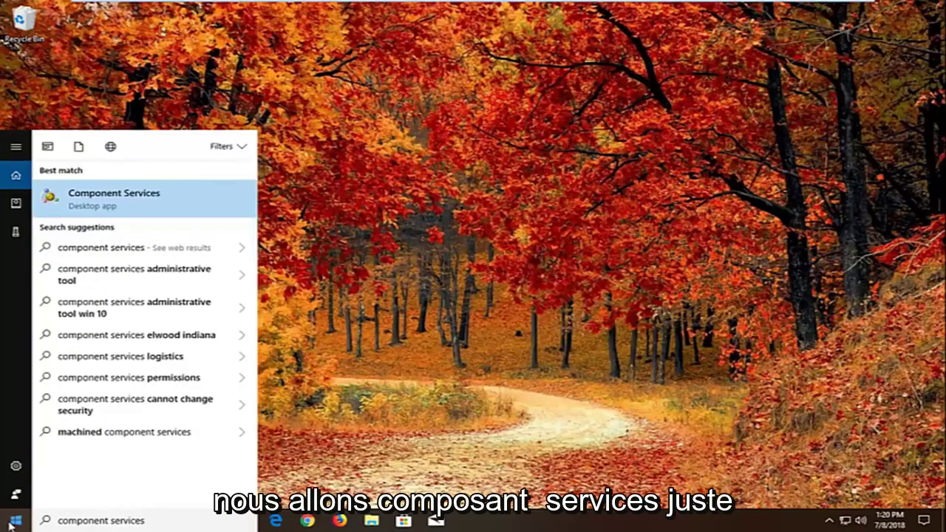
# Launch Component Services and open My Computer's Properties under Computers
pyautogui.click(87, 199)
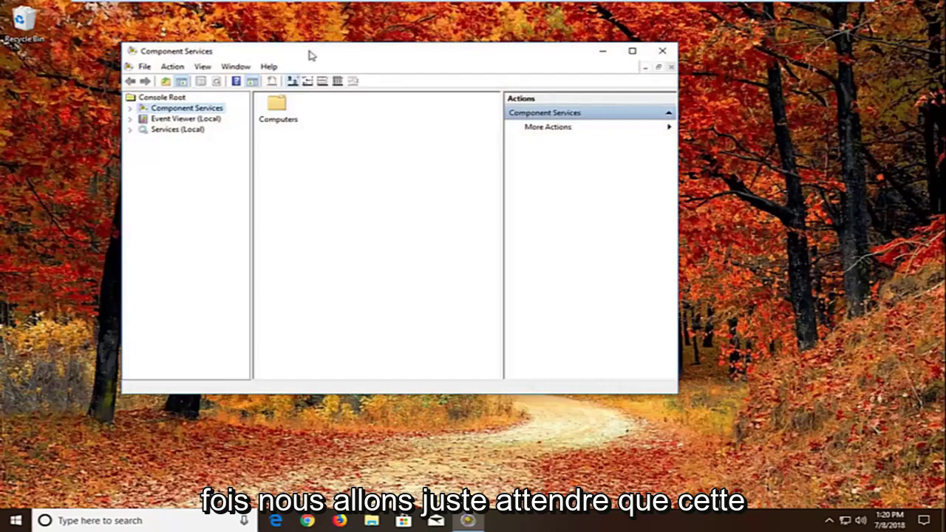
pyautogui.moveTo(308, 53); pyautogui.dragTo(402, 81)
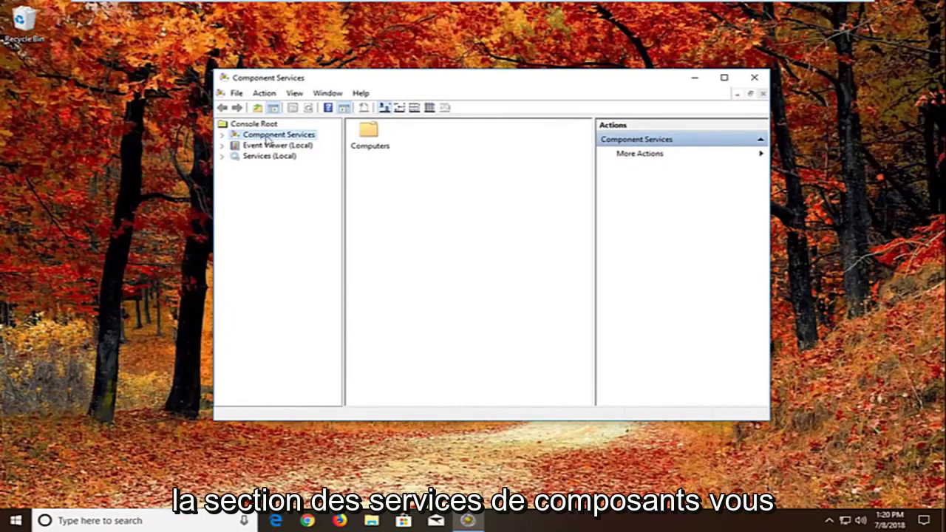
pyautogui.doubleClick(265, 137)
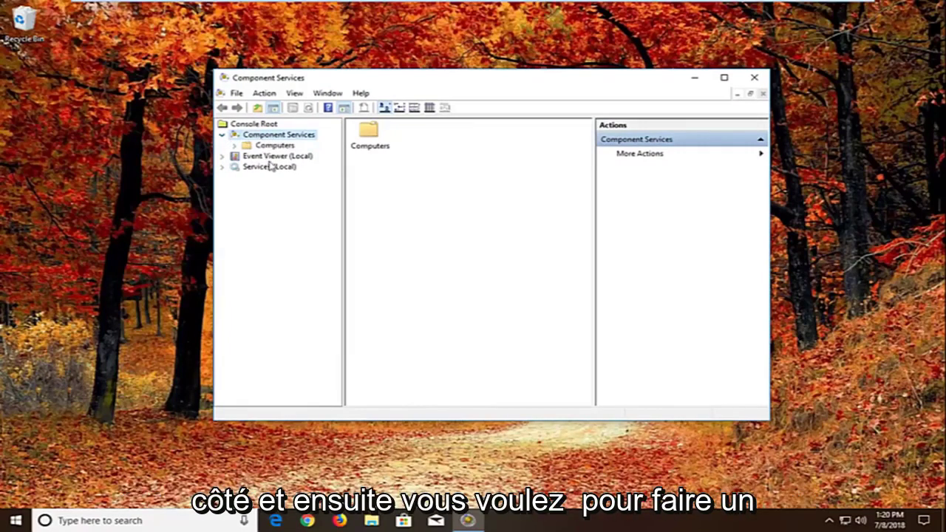
pyautogui.click(274, 146)
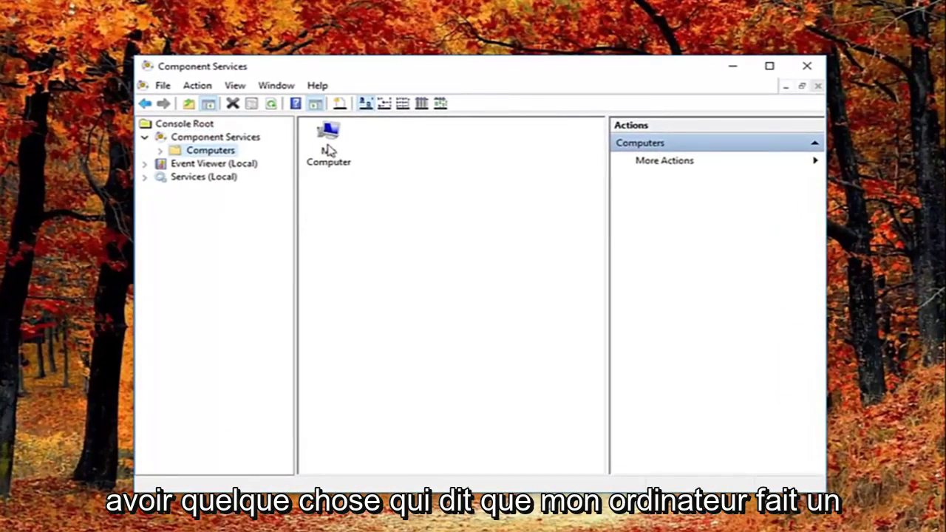
pyautogui.rightClick(329, 150)
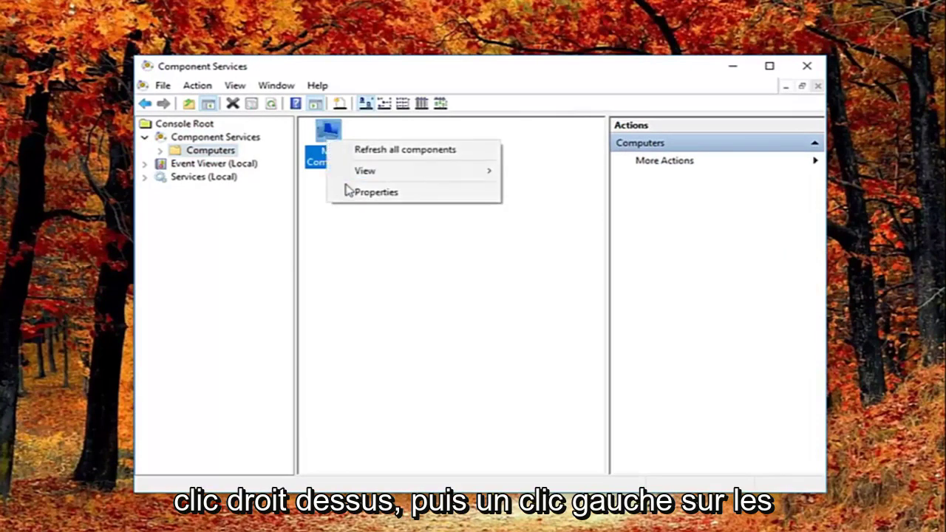
pyautogui.click(357, 192)
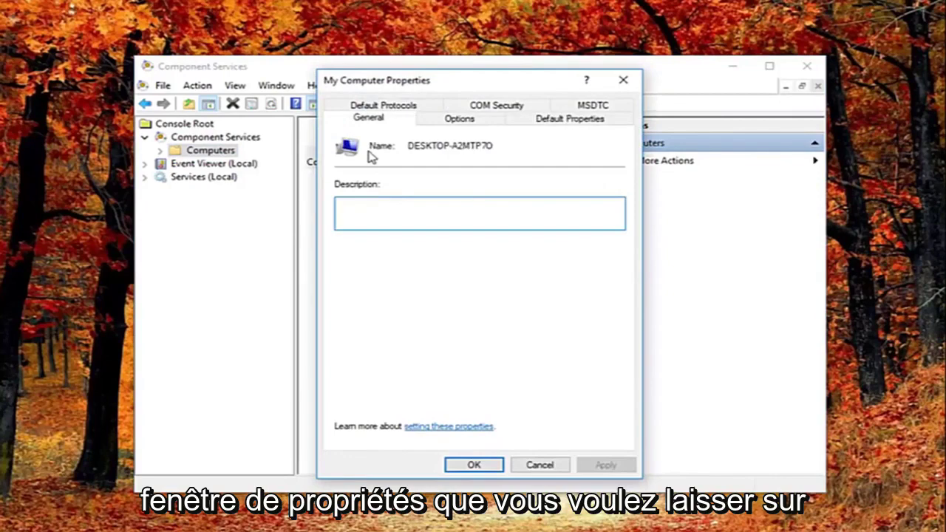
# Uncheck 'Enable Distributed COM on this computer' on Default Properties and apply it
pyautogui.click(559, 126)
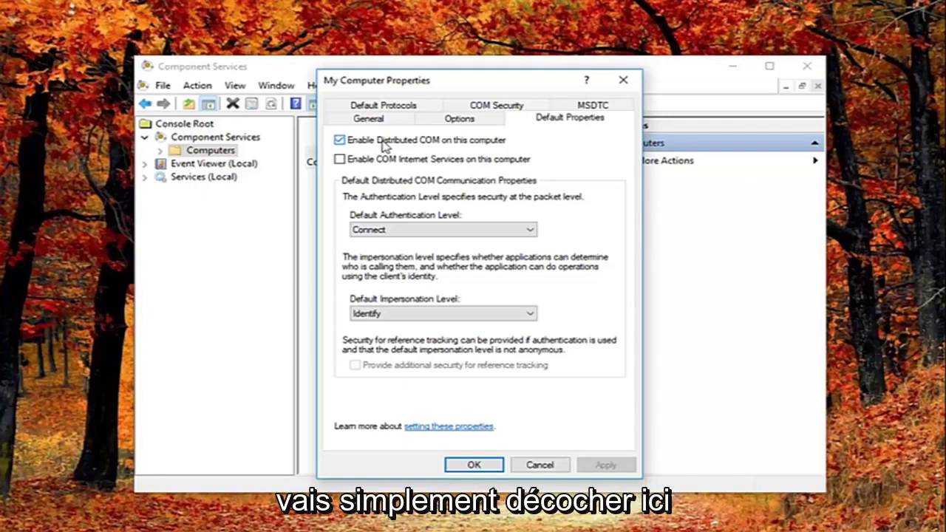
pyautogui.click(385, 147)
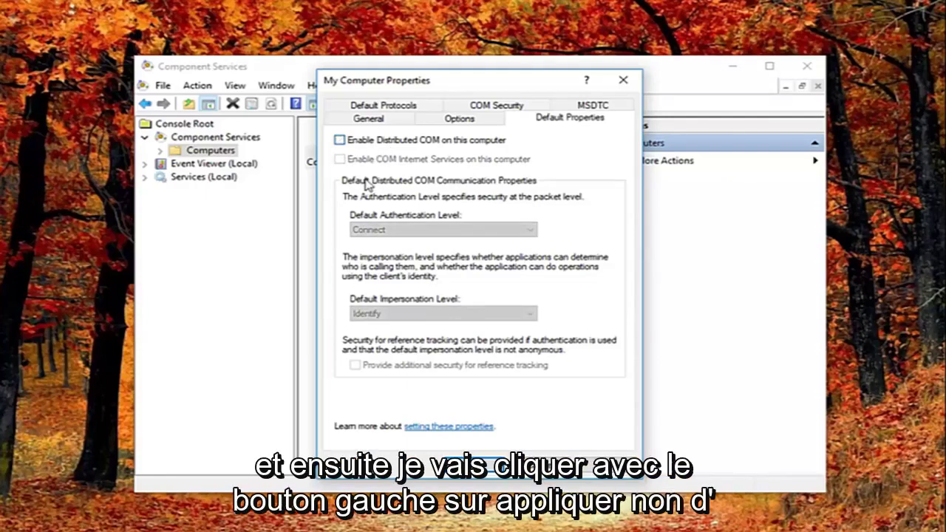
pyautogui.click(602, 466)
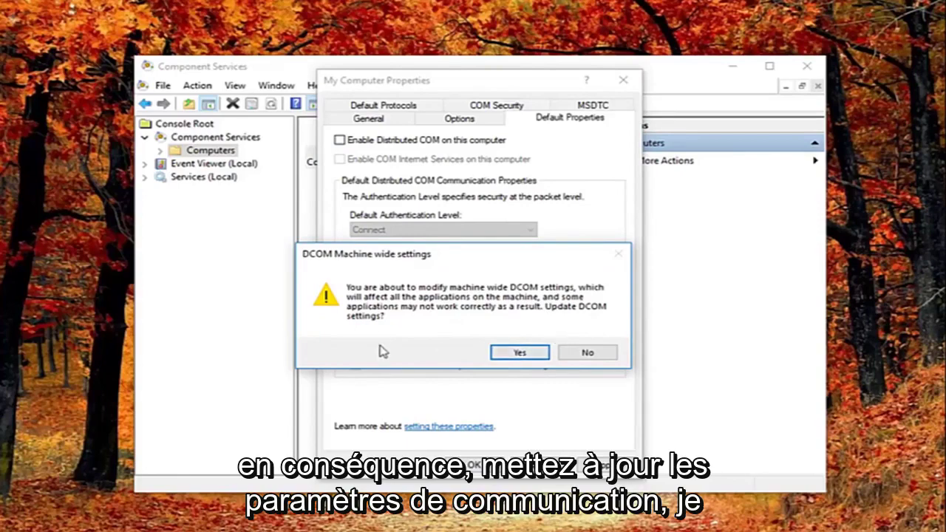
# Confirm the machine-wide DCOM update and close the My Computer properties
pyautogui.click(504, 354)
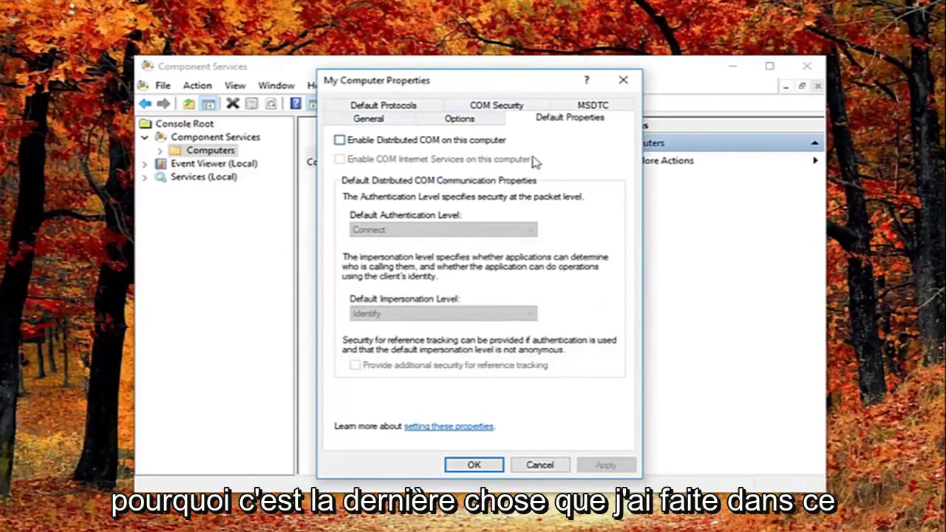
pyautogui.click(621, 83)
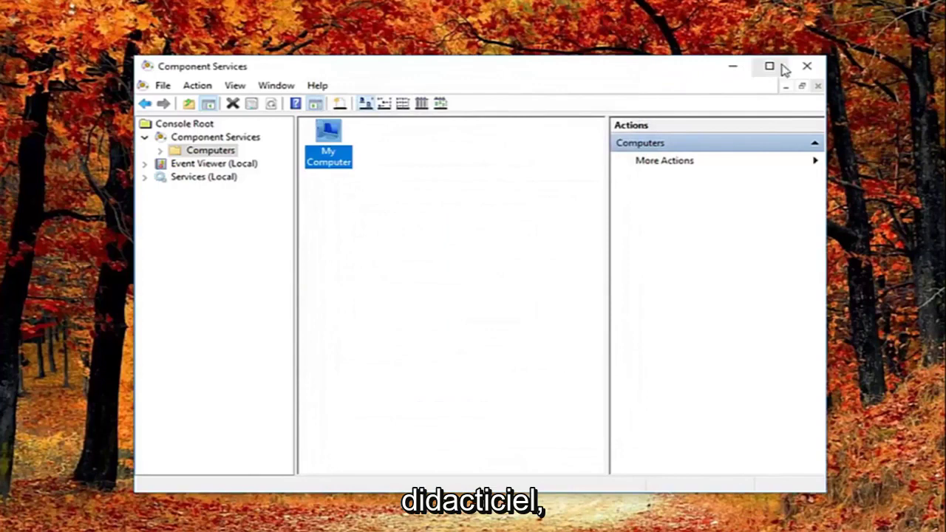